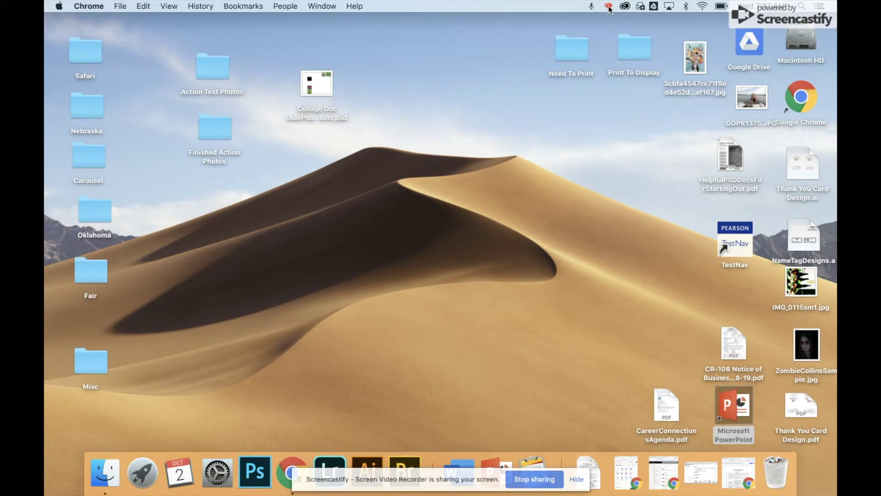
pyautogui.click(704, 6)
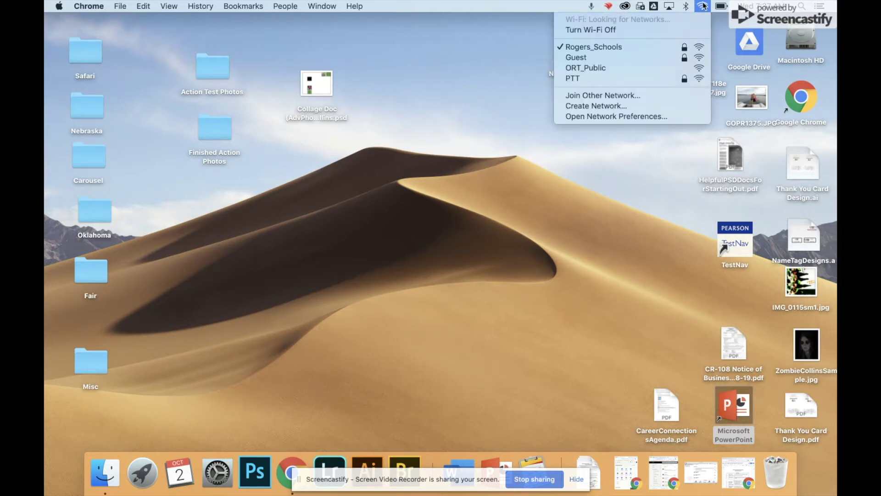
pyautogui.click(664, 52)
pyautogui.click(608, 6)
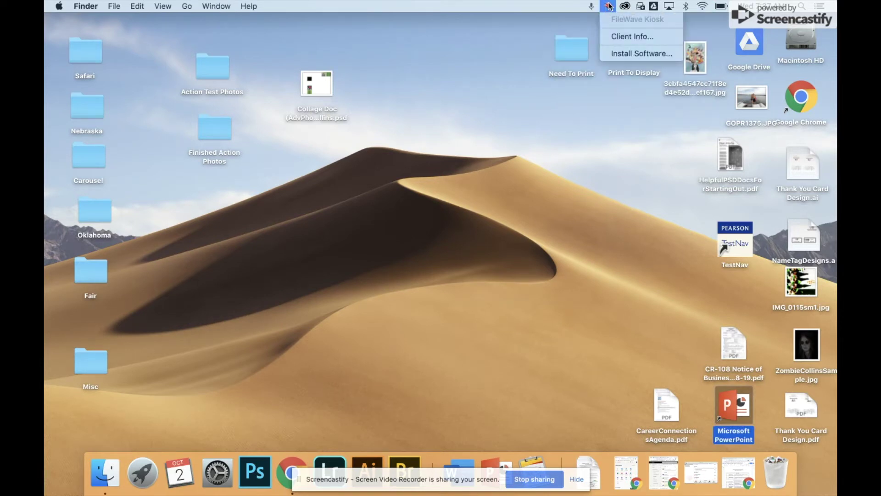
pyautogui.click(619, 53)
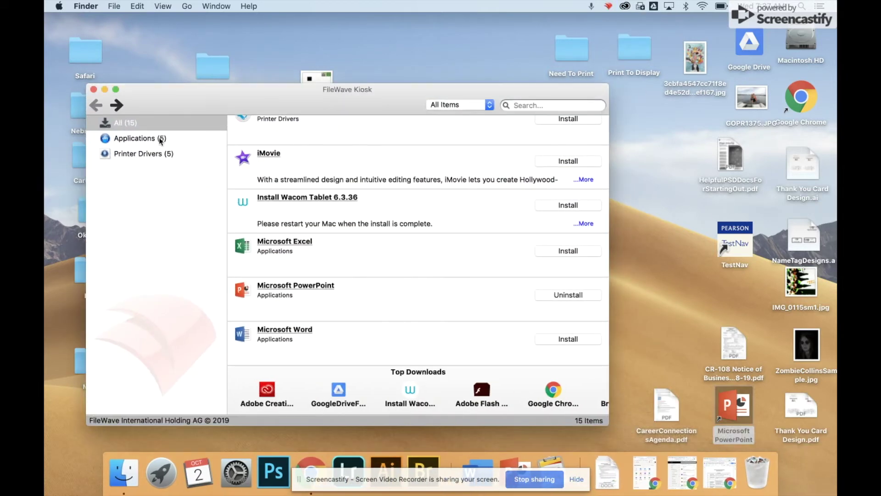
pyautogui.click(93, 89)
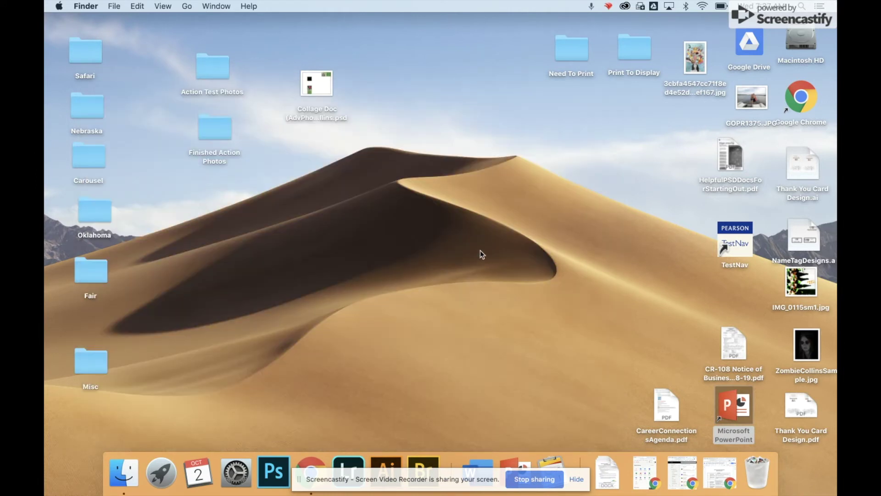
# Open the FileWave Kiosk, install the Cannon Pixma Printer Driver PRO-100, and dismiss the compatibility alert.
pyautogui.click(607, 8)
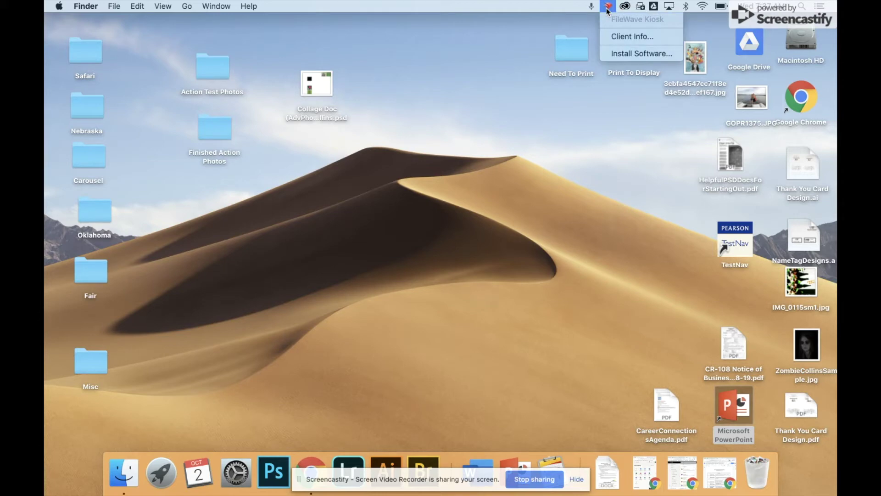
pyautogui.click(618, 54)
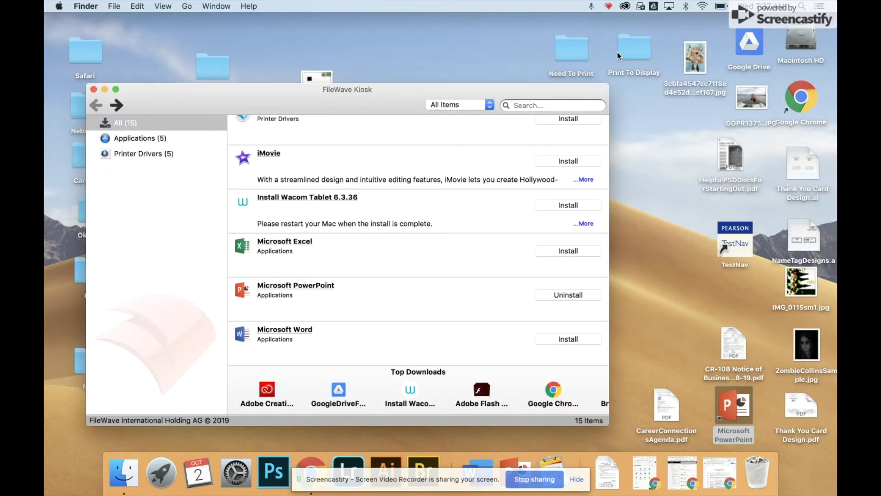
pyautogui.scroll(5, 433, 225)
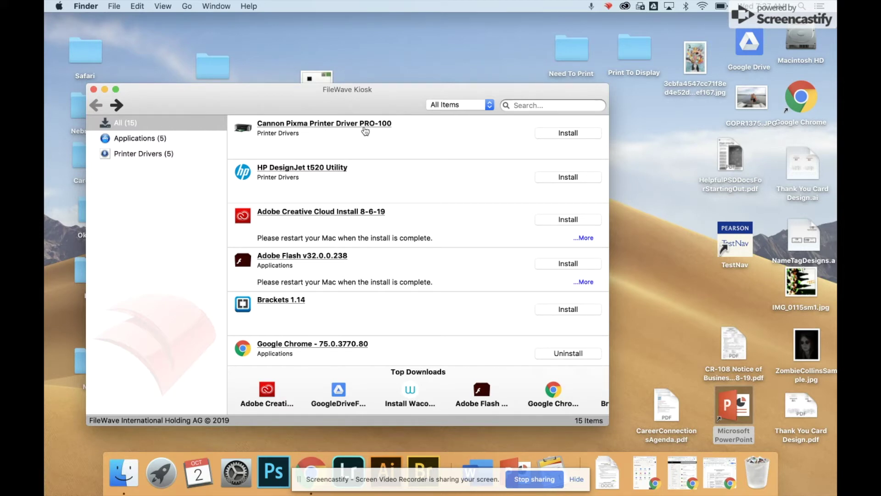
pyautogui.click(556, 134)
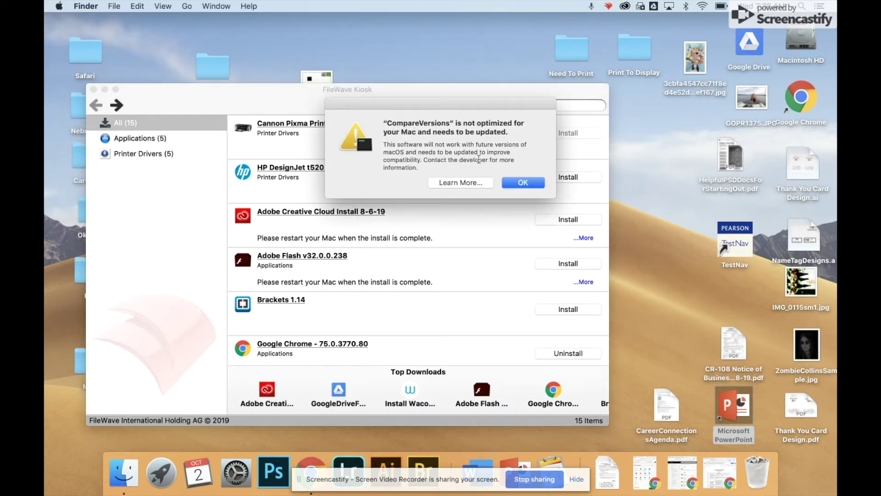
pyautogui.click(527, 185)
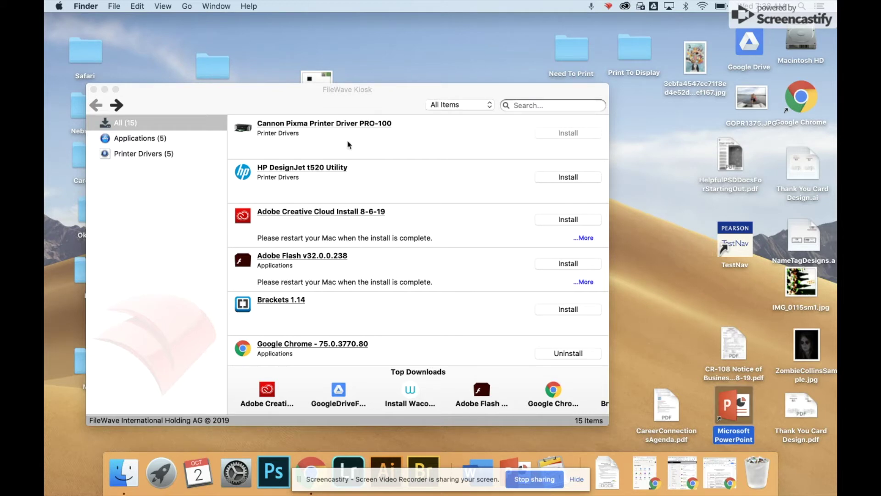
# Check the PRO-100 driver's installation status, look through the kiosk's other software and drivers, and close the kiosk.
pyautogui.click(341, 125)
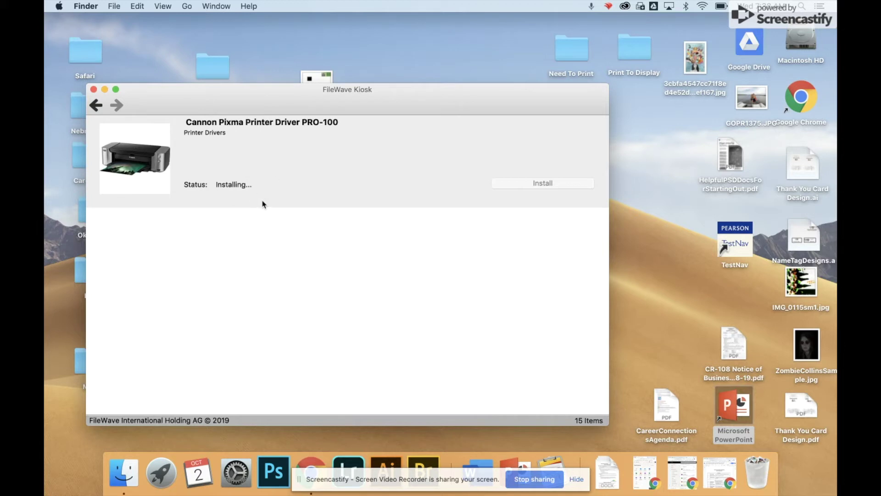
pyautogui.click(96, 105)
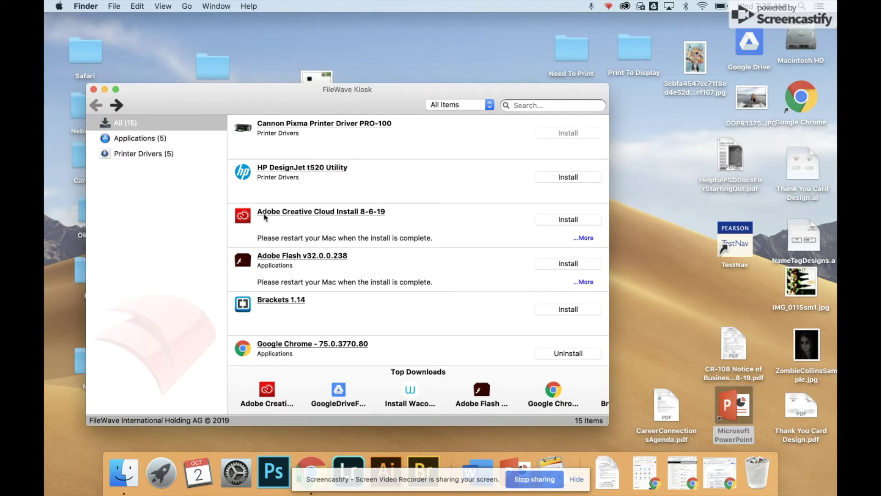
pyautogui.scroll(-5, 264, 217)
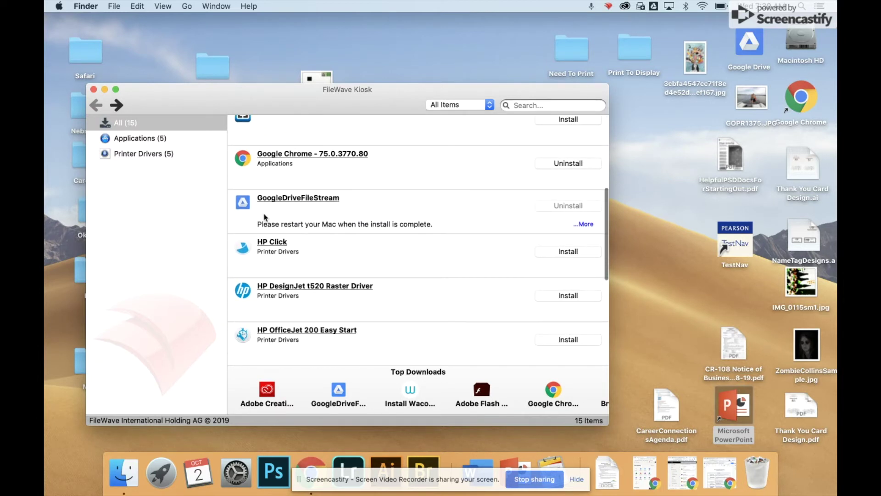
pyautogui.scroll(-3, 264, 217)
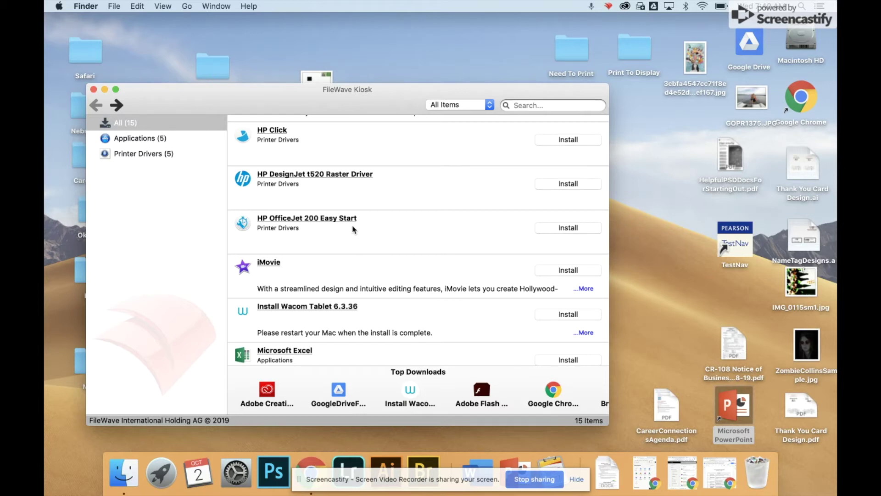
pyautogui.scroll(10, 354, 230)
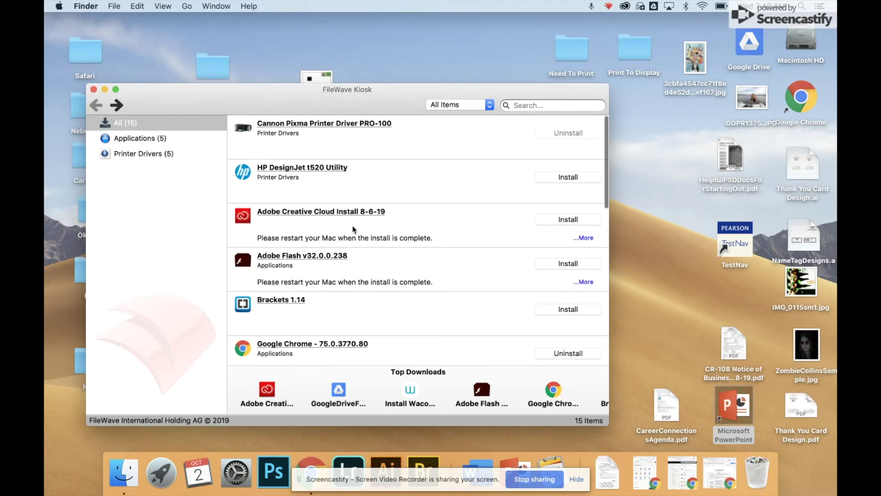
pyautogui.click(329, 129)
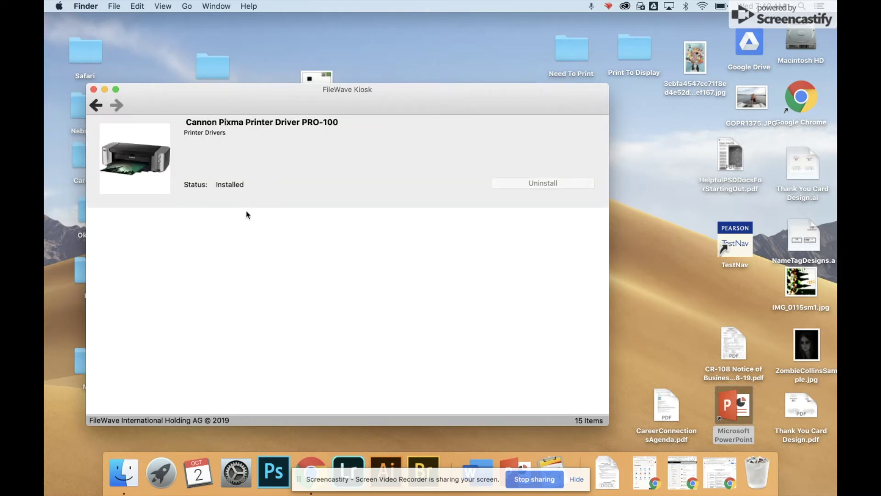
pyautogui.click(94, 90)
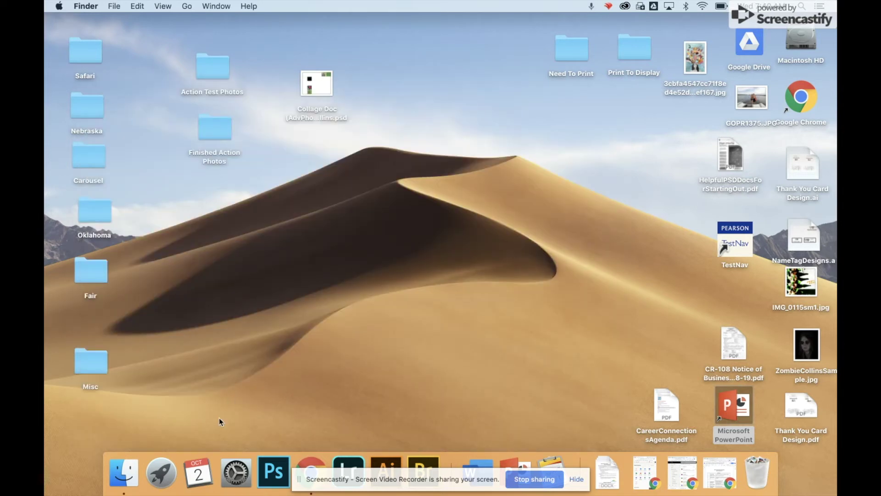
# Review the Canon PRO-100 series, HP Designjet T520 36in and HP OfficeJet 200 Mobile Series in the Printers & Scanners preferences.
pyautogui.click(236, 477)
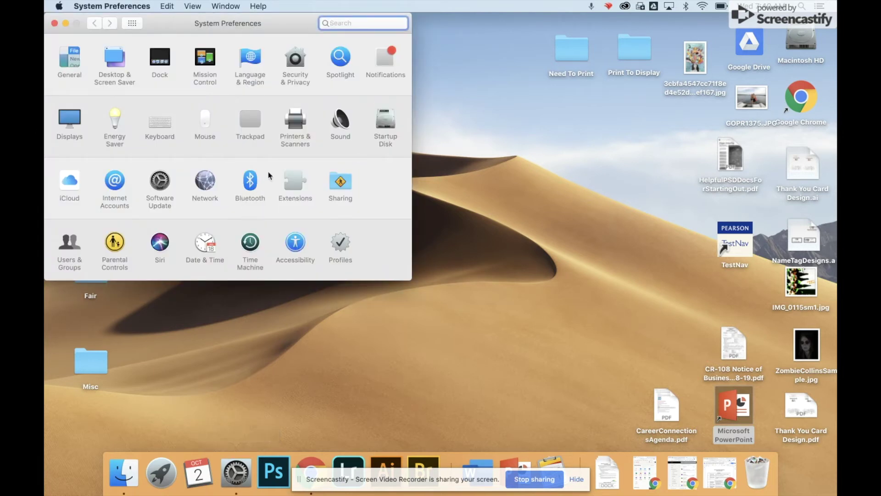
pyautogui.click(295, 122)
pyautogui.moveTo(209, 32); pyautogui.dragTo(486, 68)
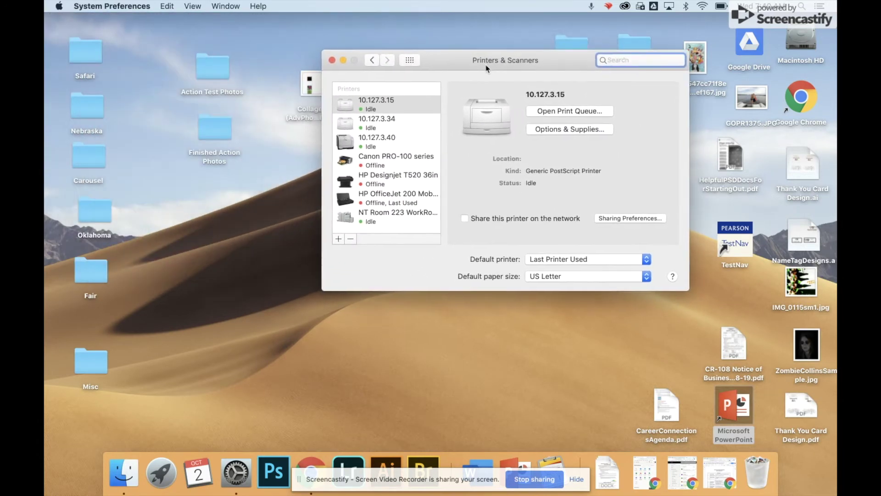
pyautogui.click(379, 160)
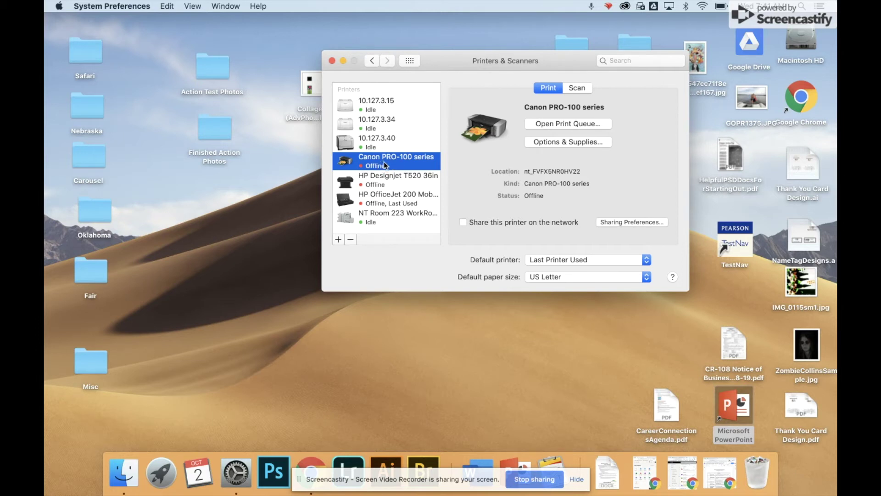
pyautogui.click(378, 183)
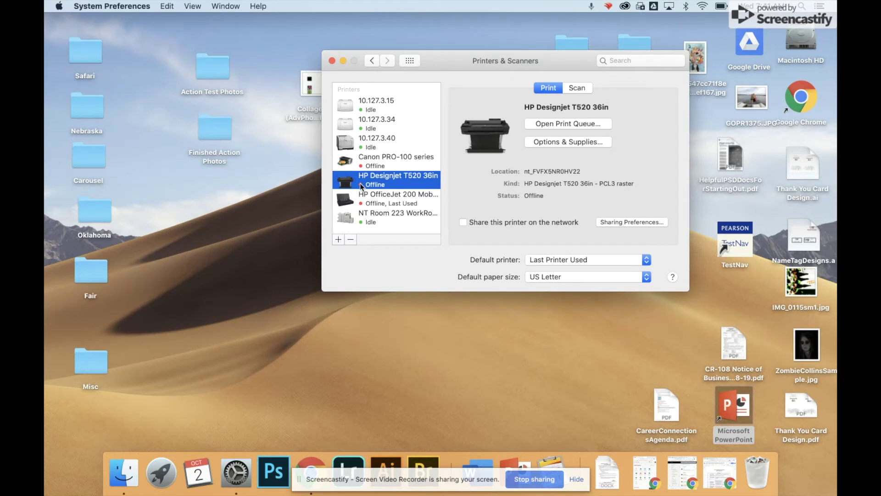
pyautogui.click(374, 202)
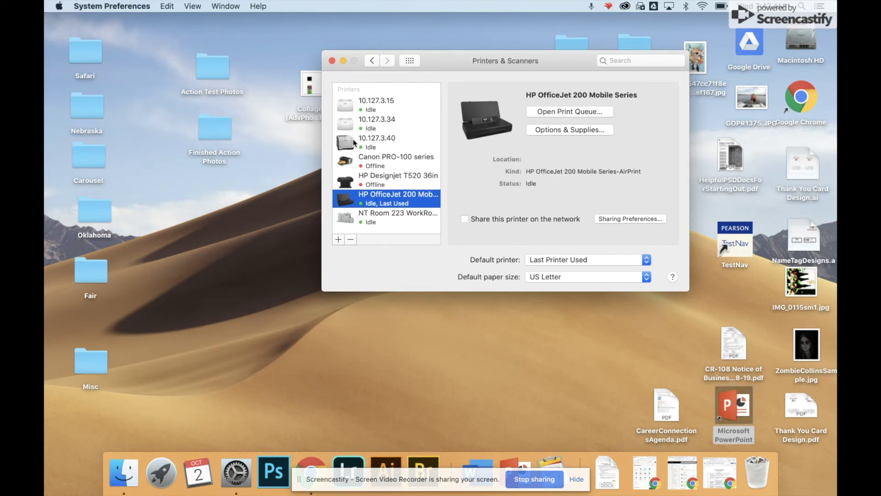
pyautogui.click(332, 61)
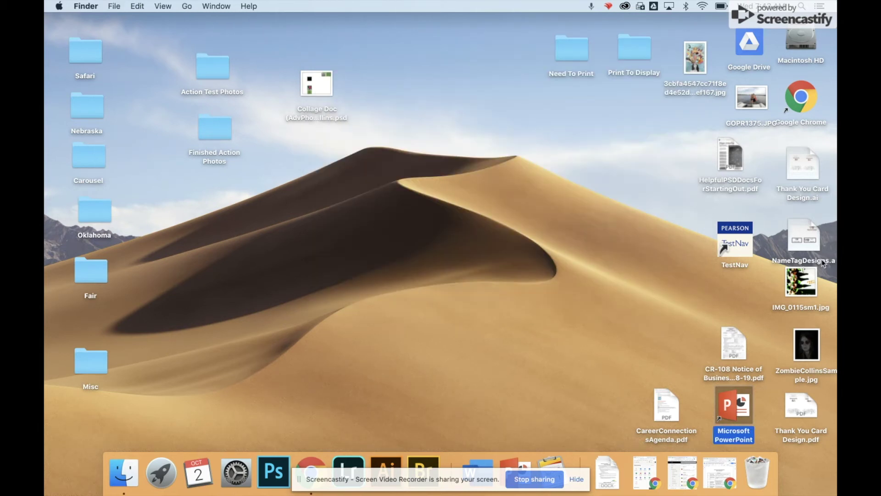
# Open IMG_0115sm1.jpg from the desktop in Preview and bring up its print settings.
pyautogui.doubleClick(811, 290)
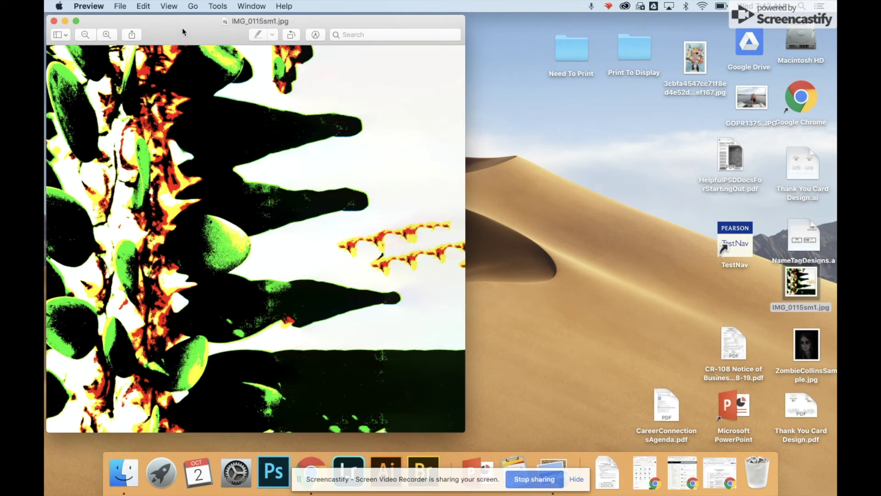
pyautogui.moveTo(182, 32); pyautogui.dragTo(224, 37)
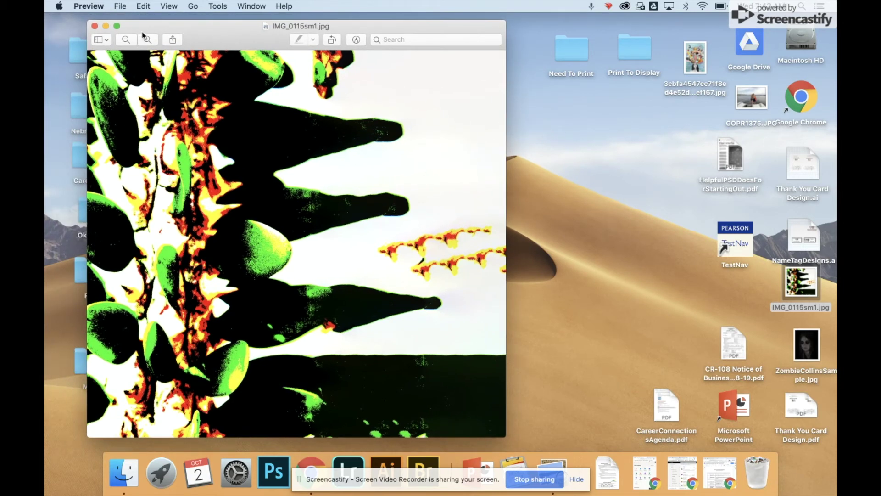
pyautogui.click(120, 6)
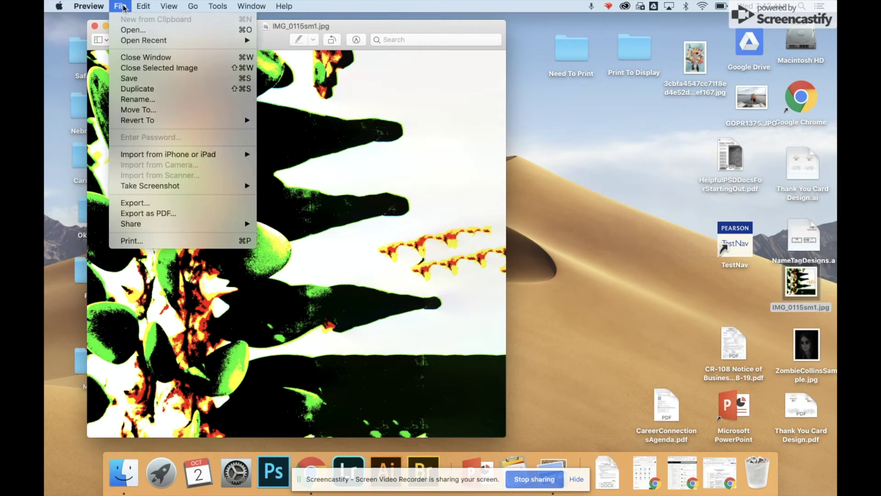
pyautogui.click(149, 243)
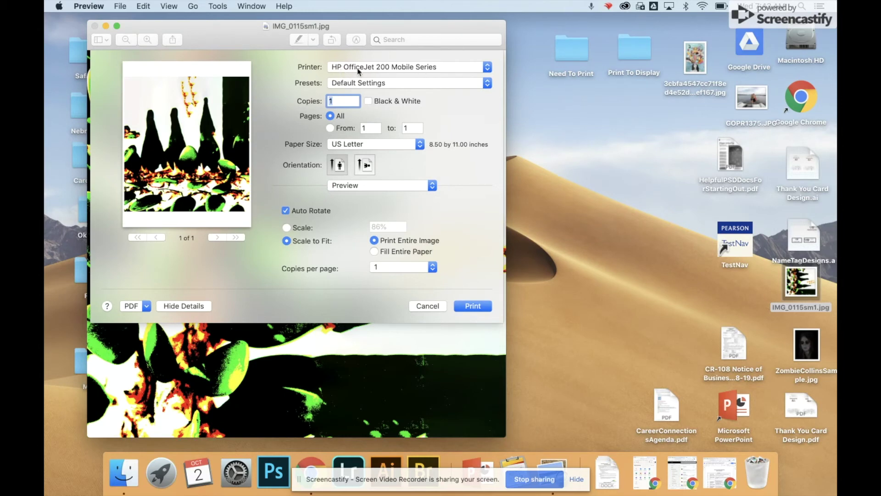
# Switch the print job to the Canon PRO-100 series and back to the HP OfficeJet 200 Mobile Series.
pyautogui.click(486, 68)
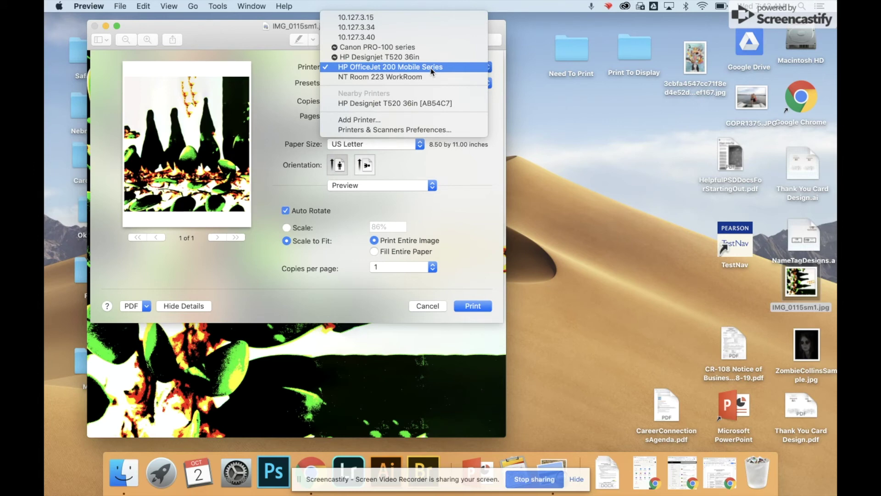
pyautogui.click(424, 48)
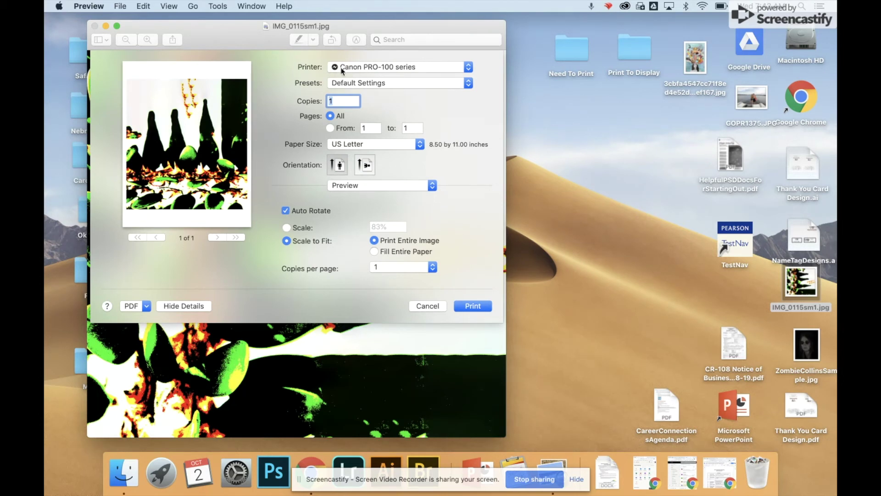
pyautogui.click(468, 67)
pyautogui.click(457, 86)
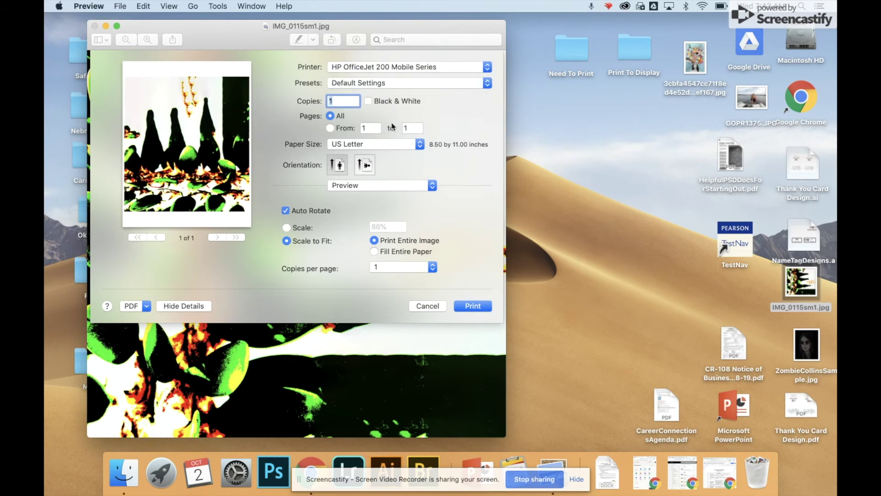
# Set the paper size for the print job to the standard 4 x 6.
pyautogui.click(420, 144)
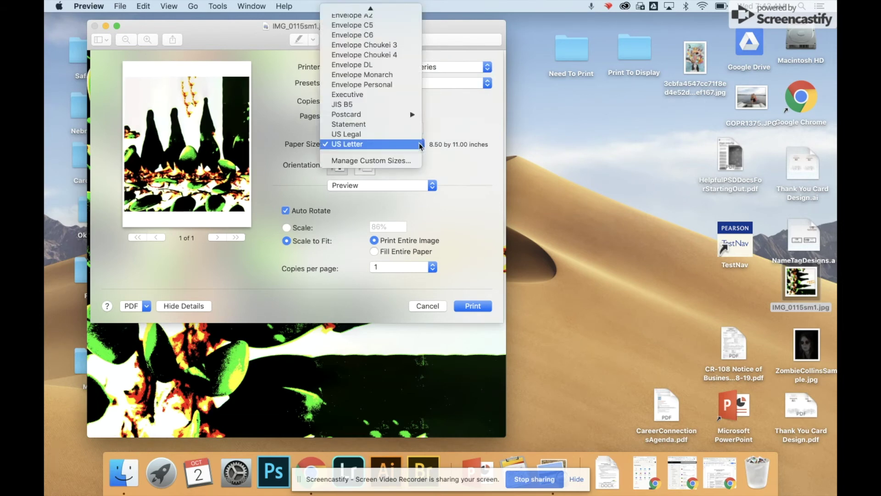
pyautogui.moveTo(381, 6)
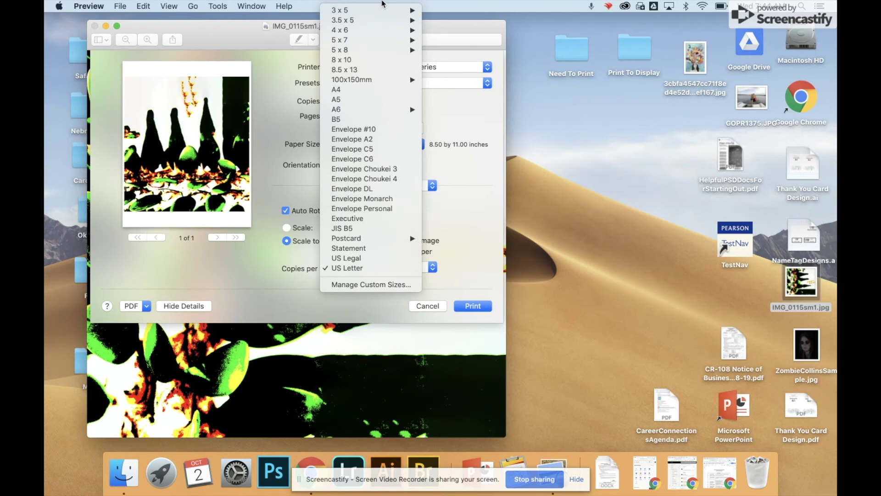
pyautogui.moveTo(377, 31)
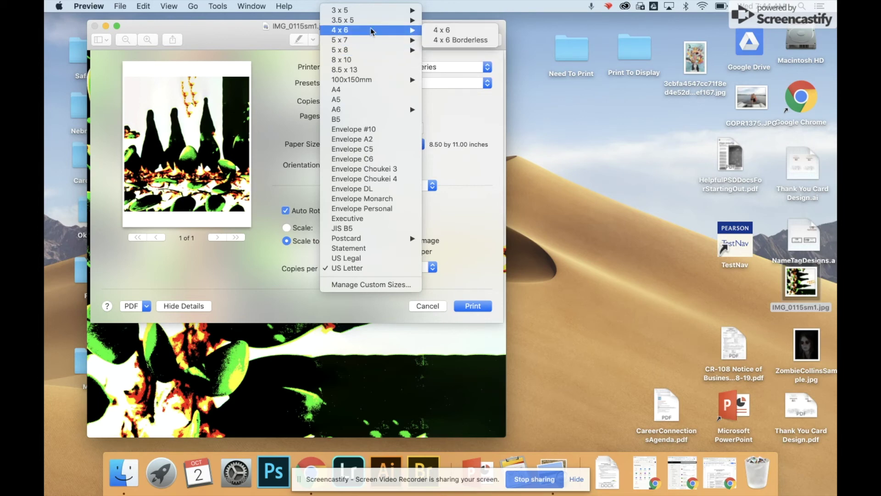
pyautogui.click(443, 30)
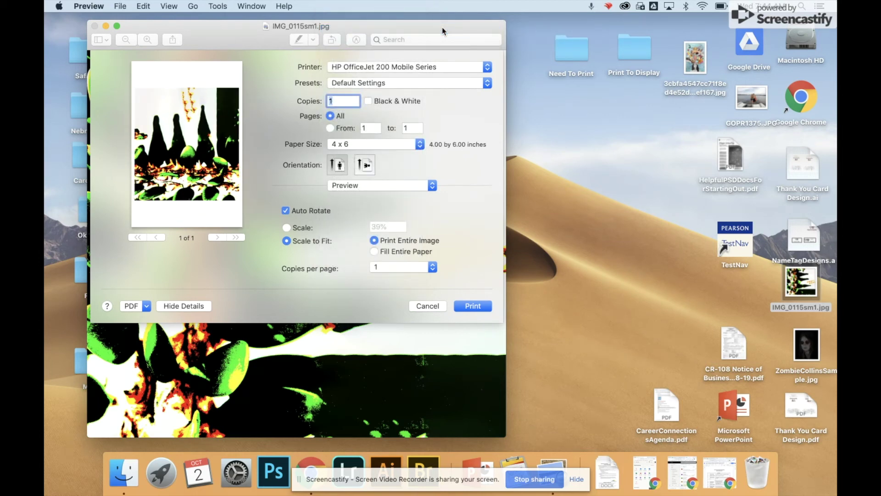
# Set the print job's paper size to 4 x 6 Borderless and scale the image to fill the entire paper.
pyautogui.click(420, 145)
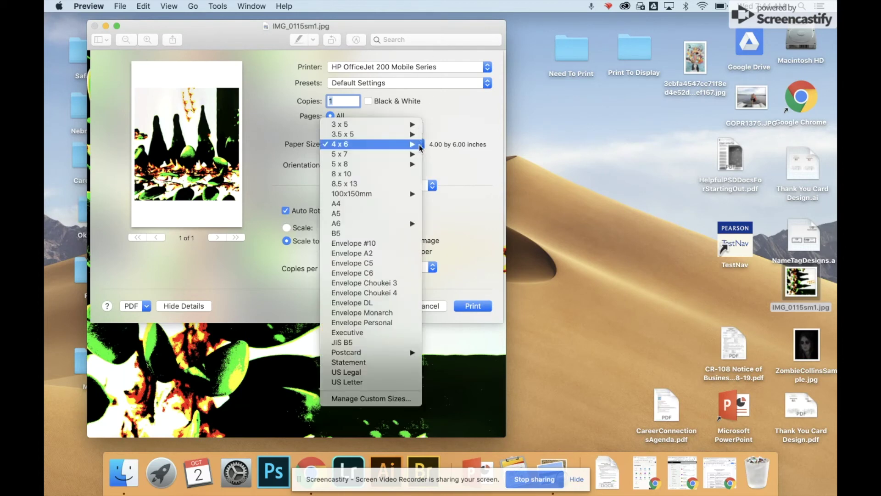
pyautogui.moveTo(420, 147)
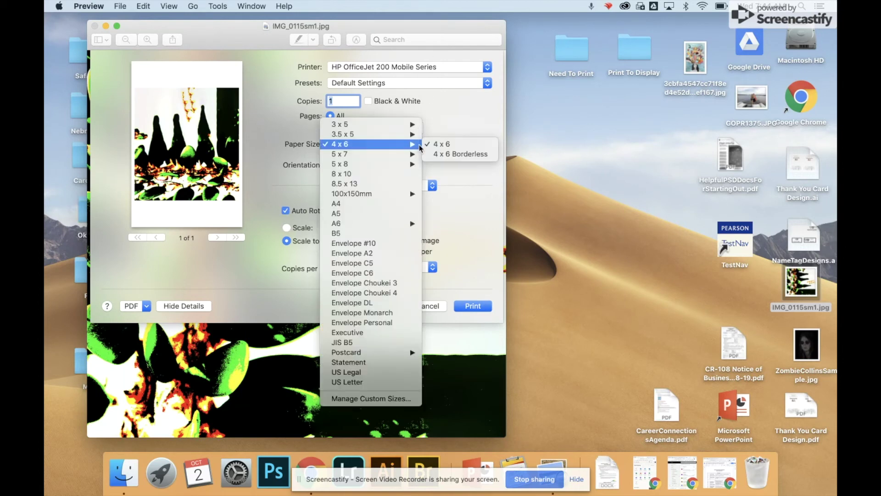
pyautogui.click(445, 154)
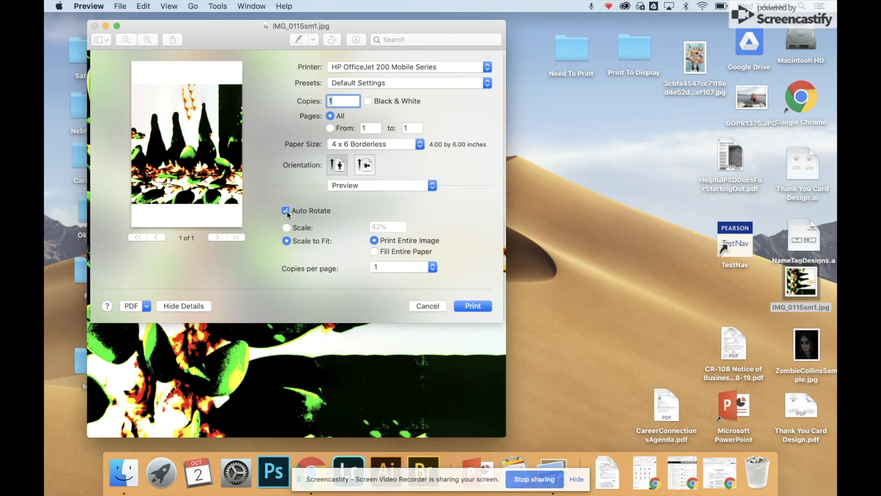
pyautogui.click(375, 251)
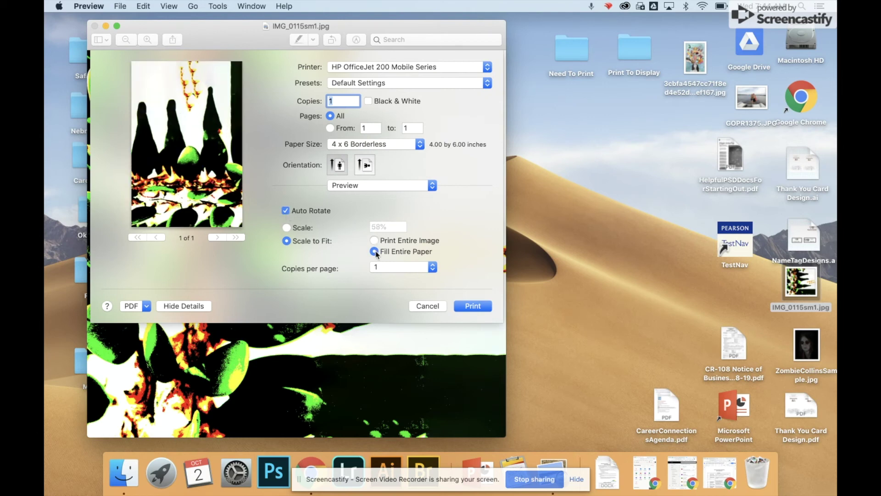
# Try custom print scales of 35%, 90% and 60% for the image, and cancel the print job.
pyautogui.click(286, 228)
pyautogui.moveTo(389, 226); pyautogui.dragTo(368, 227)
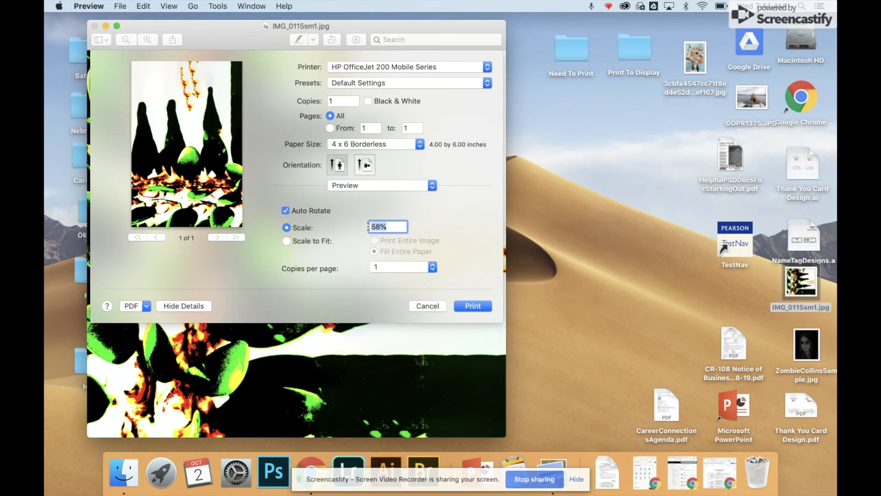
pyautogui.write('35')
pyautogui.moveTo(388, 226); pyautogui.dragTo(356, 226)
pyautogui.write('90')
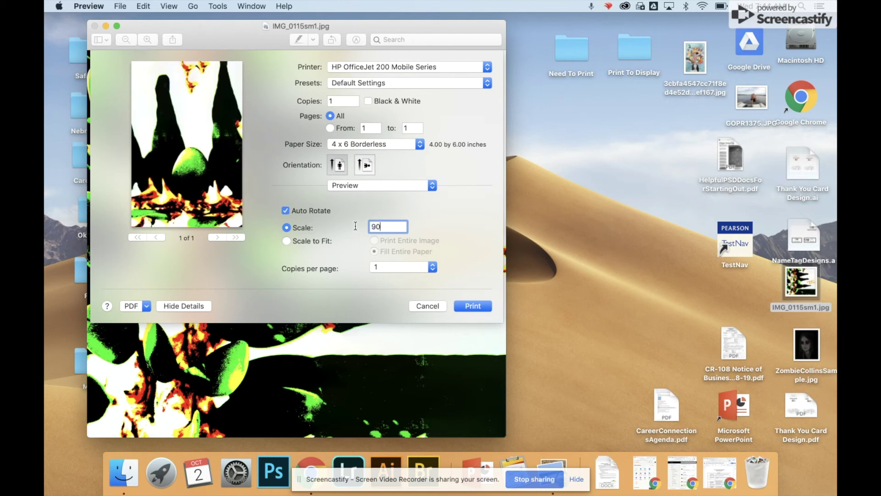
pyautogui.moveTo(386, 227); pyautogui.dragTo(356, 226)
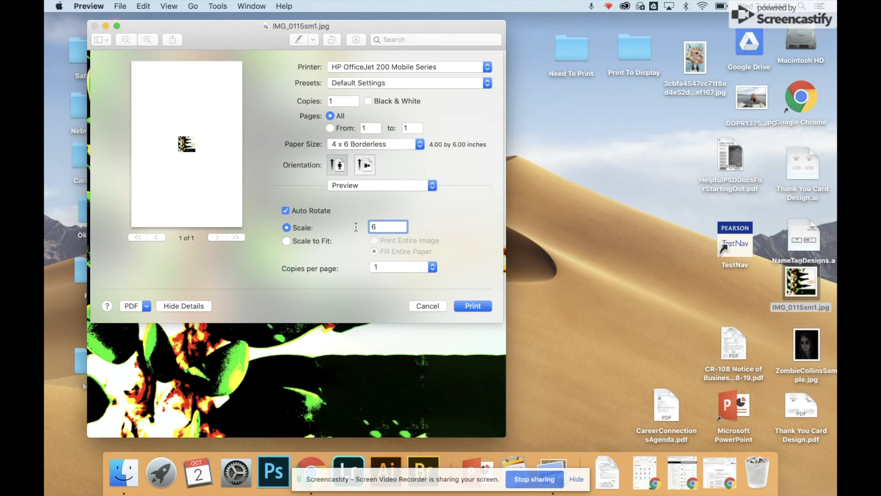
pyautogui.write('0')
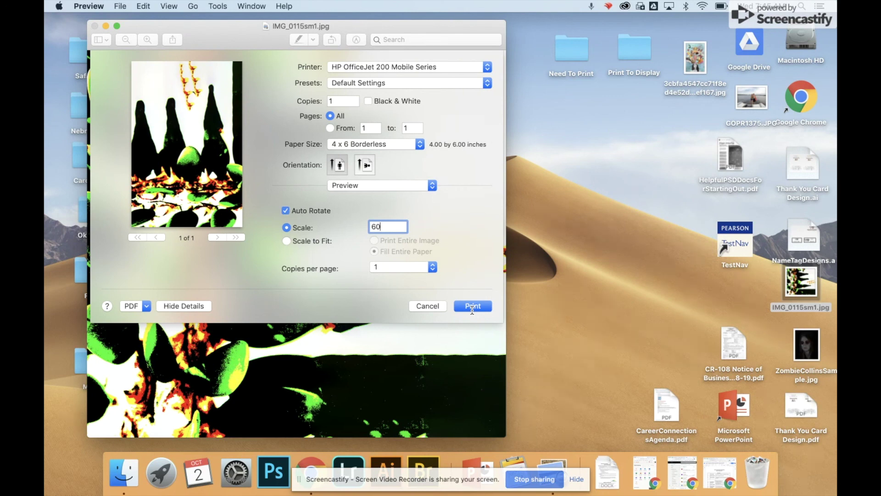
pyautogui.click(428, 305)
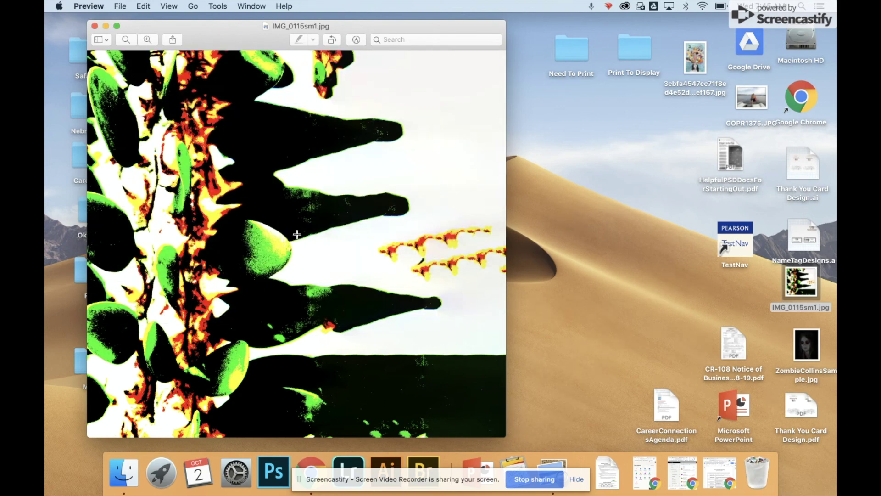